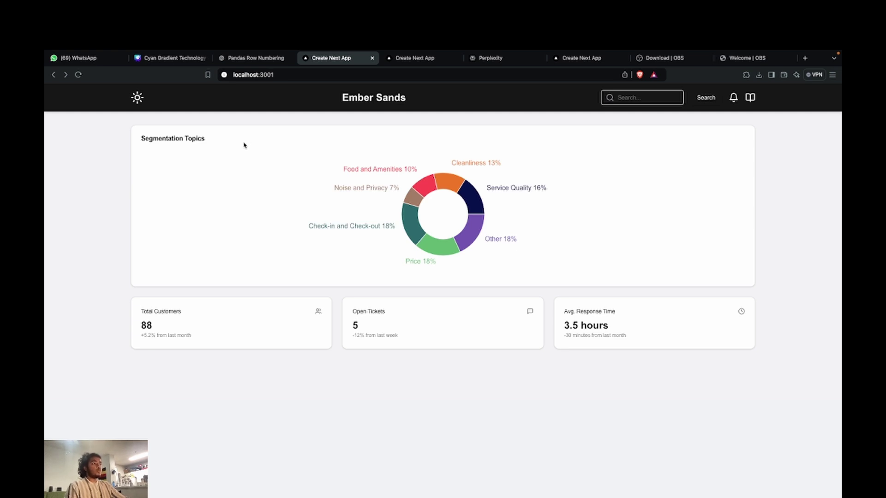
- View the customer list, then bring up the dashboard's open ticket conversations
left_click(220, 320)
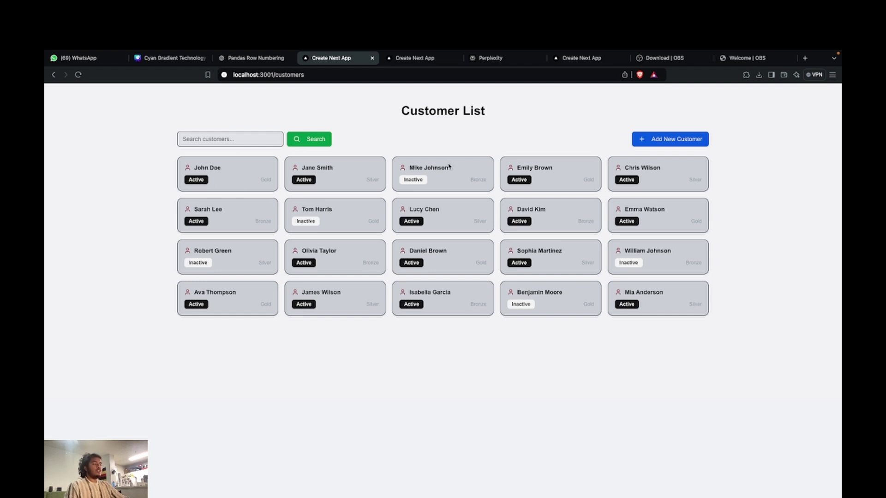
left_click(53, 75)
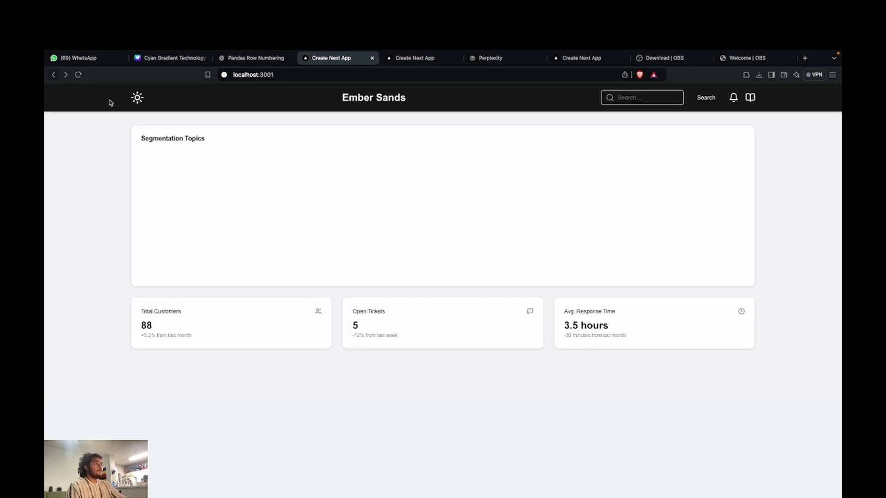
left_click(422, 324)
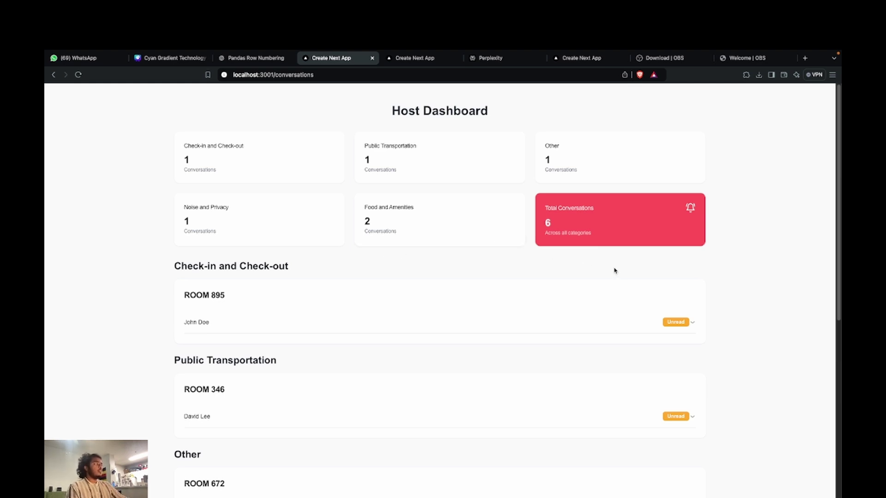
- Expand the early check-in Room ticket and generate an AI reply for it
left_click(692, 324)
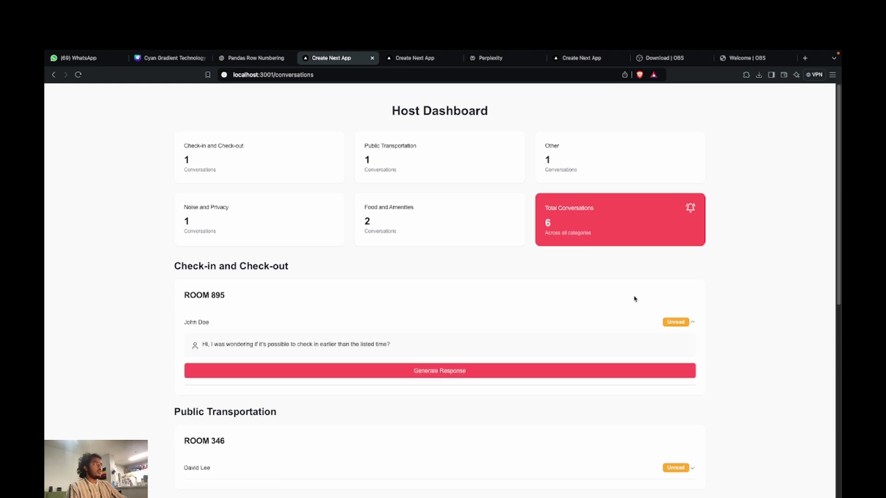
scroll(480, 265, "down", 1)
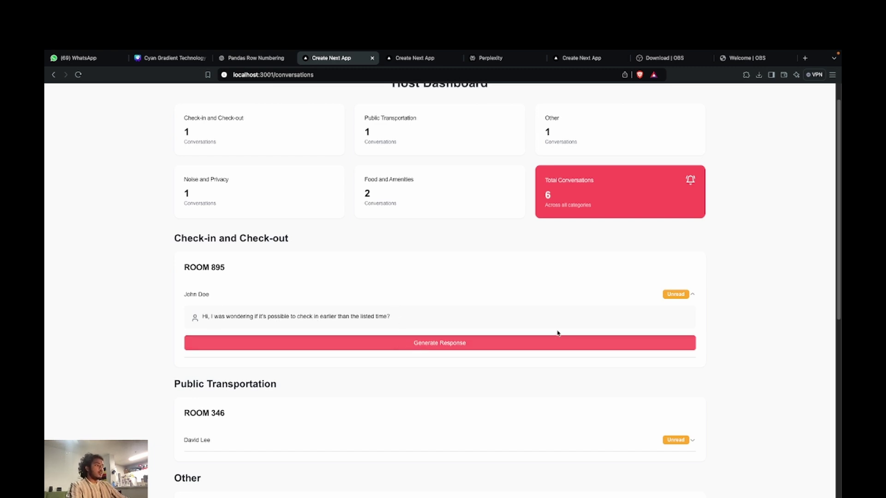
left_click(549, 349)
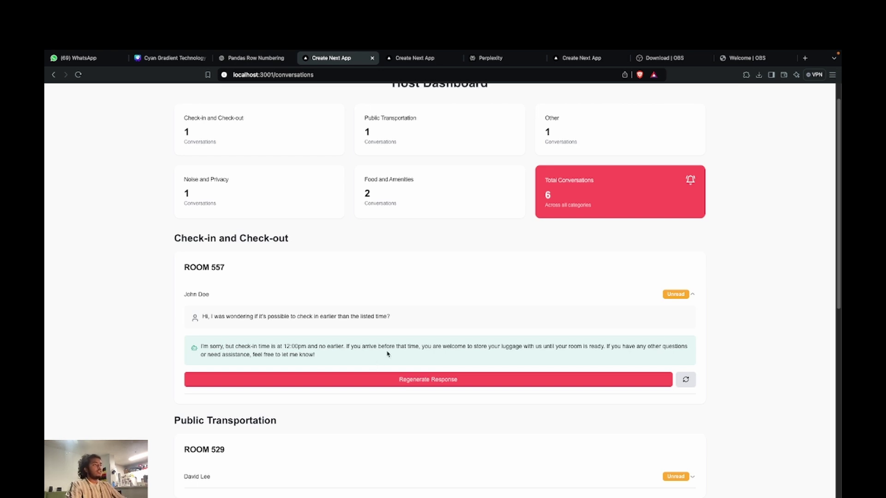
scroll(388, 354, "up", 1)
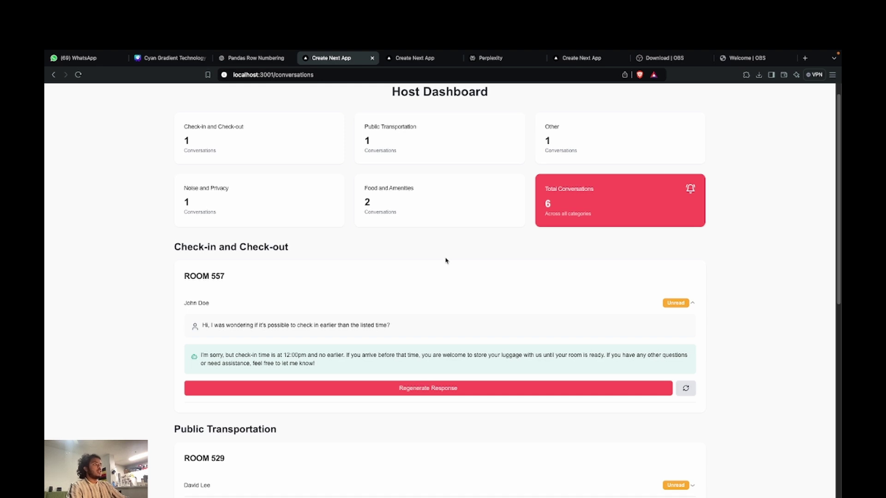
scroll(464, 239, "up", 1)
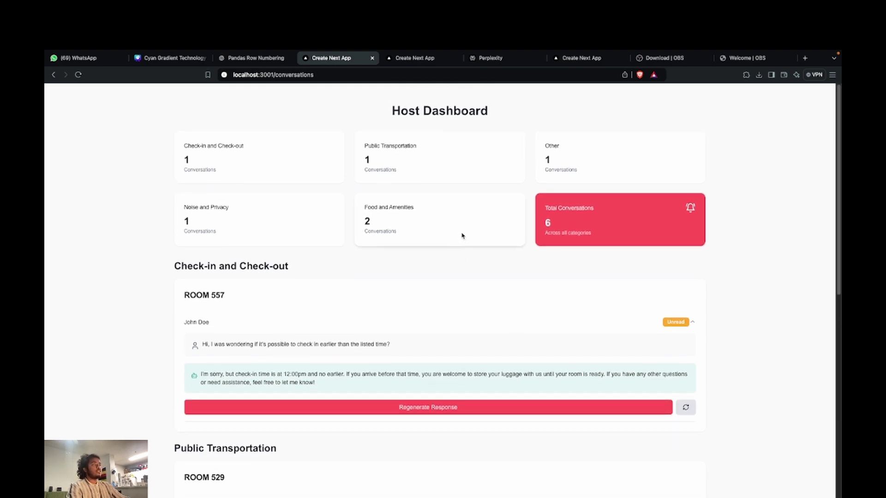
- Open the policy management portal and inspect the Check-in Time entry without changing it
left_click(53, 74)
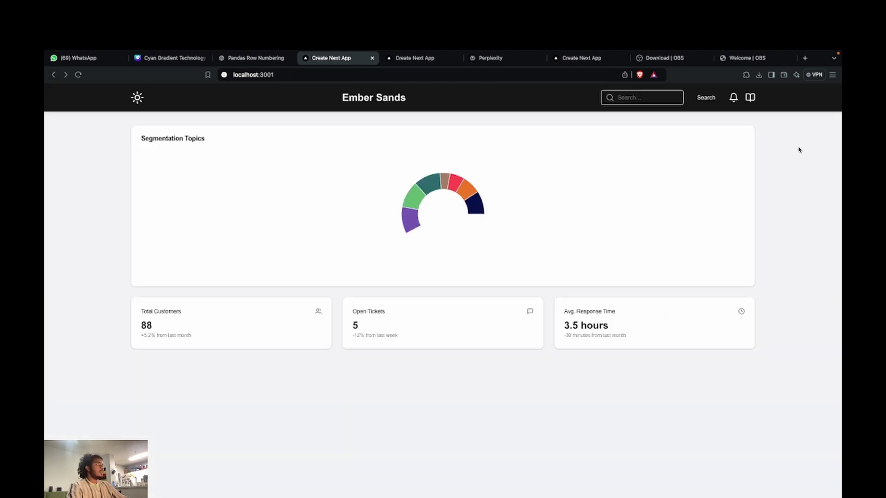
left_click(751, 97)
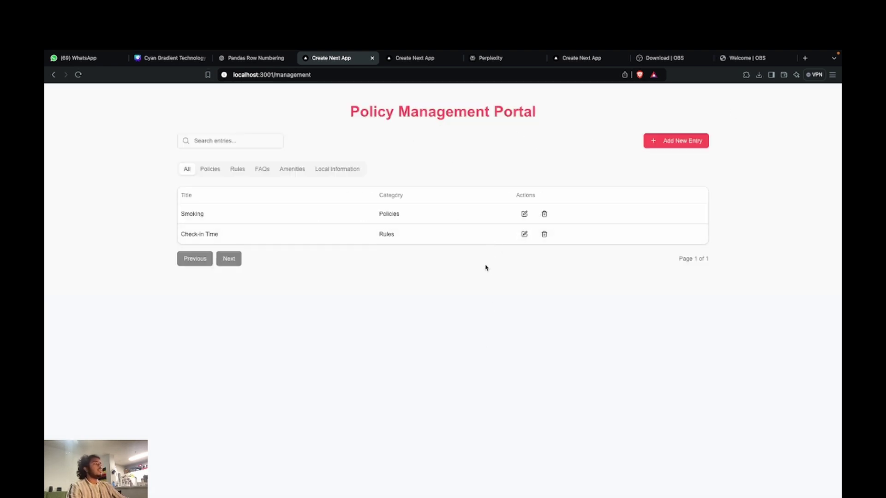
left_click(524, 234)
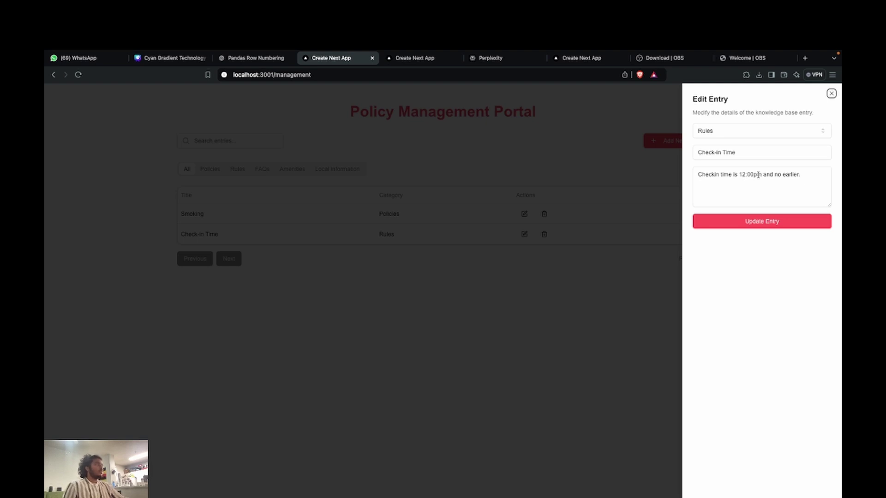
left_click(831, 94)
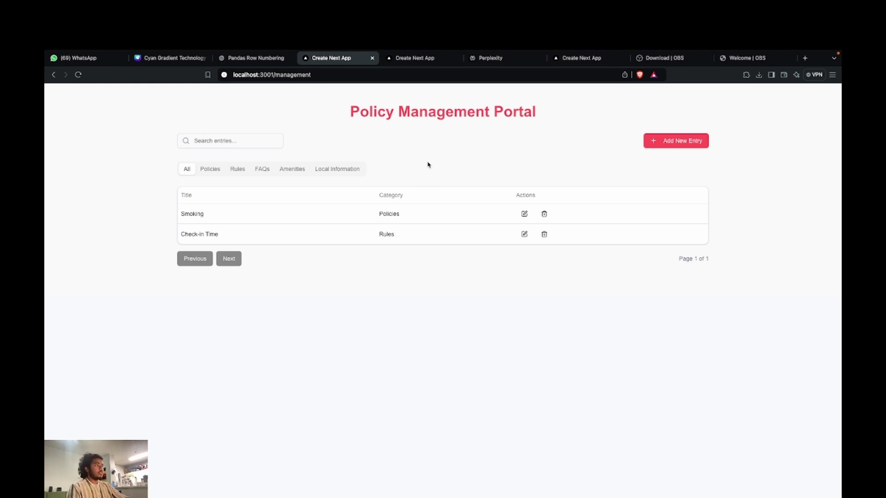
- Change the Check-in Time rule from 12:00pm to 10:00am and save the entry
left_click(523, 235)
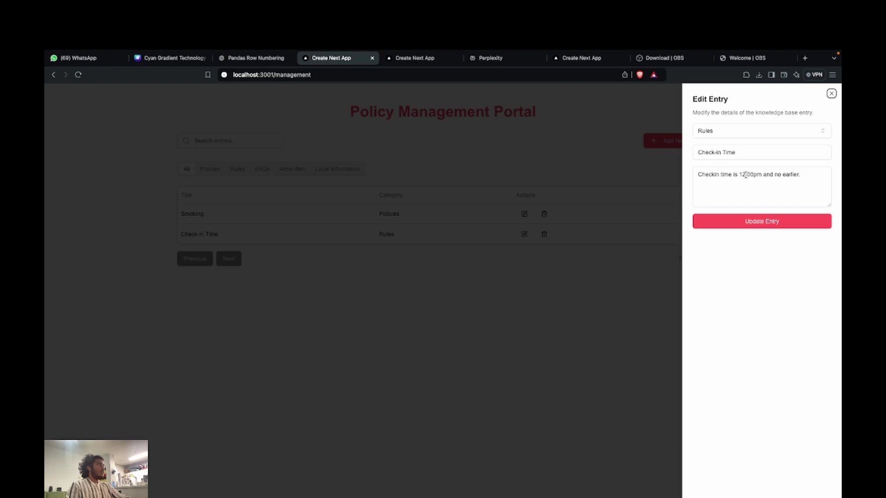
left_click(732, 203)
key("BackSpace")
type("0")
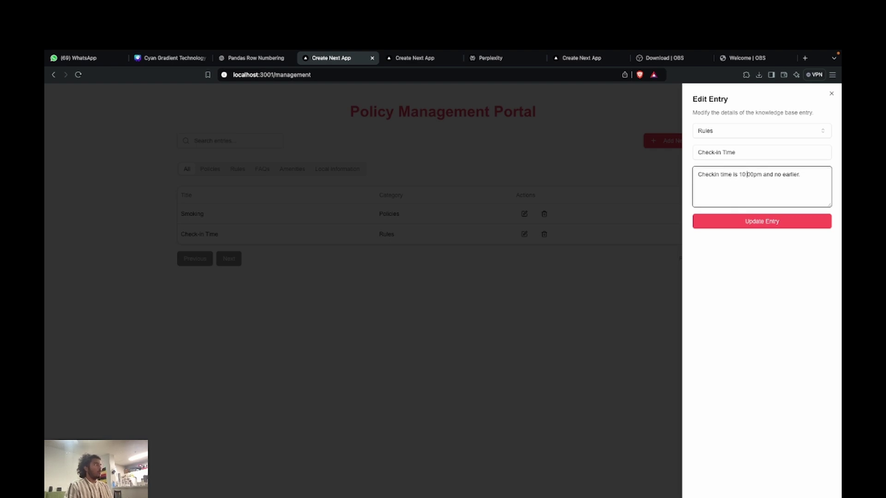
key("BackSpace")
type("a")
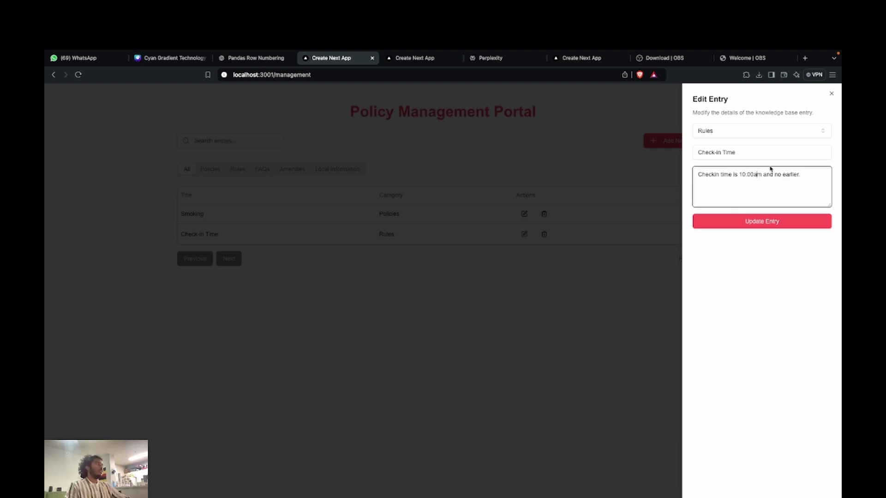
left_click(757, 222)
left_click(831, 94)
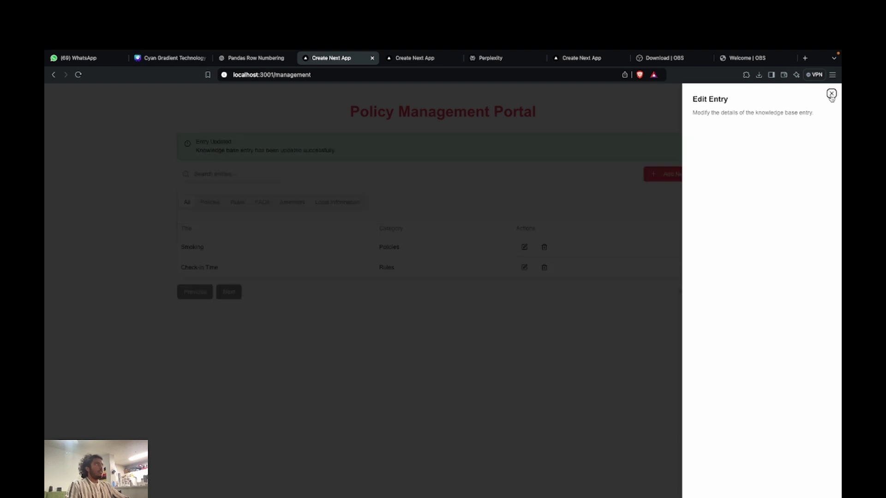
left_click(53, 74)
- Regenerate the early check-in ticket's reply so it uses the 10:00am check-in time
left_click(423, 331)
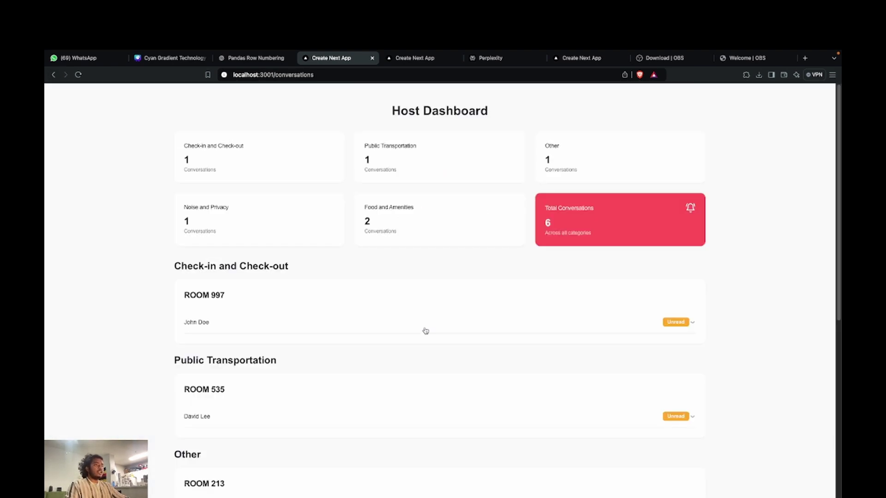
scroll(393, 319, "down", 1)
left_click(692, 306)
left_click(473, 355)
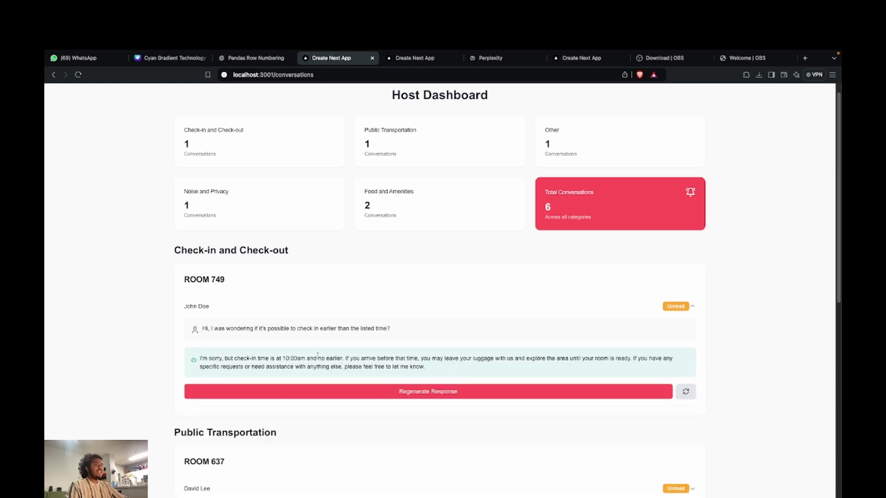
scroll(121, 103, "up", 1)
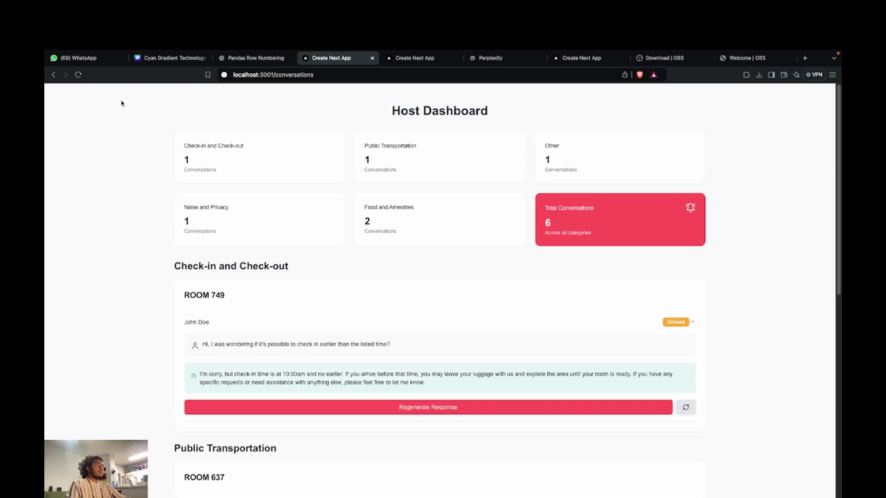
left_click(55, 75)
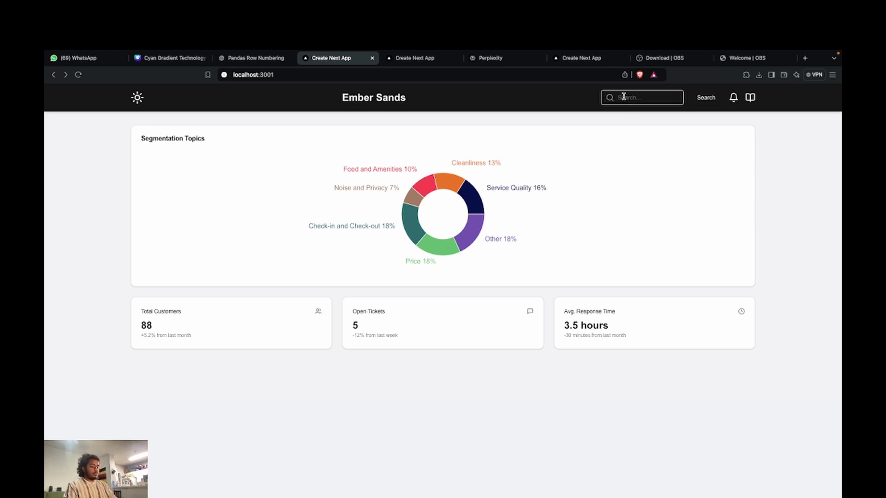
- Search conversations for 'bad food' and read the guest's food-quality complaint
type("bad food")
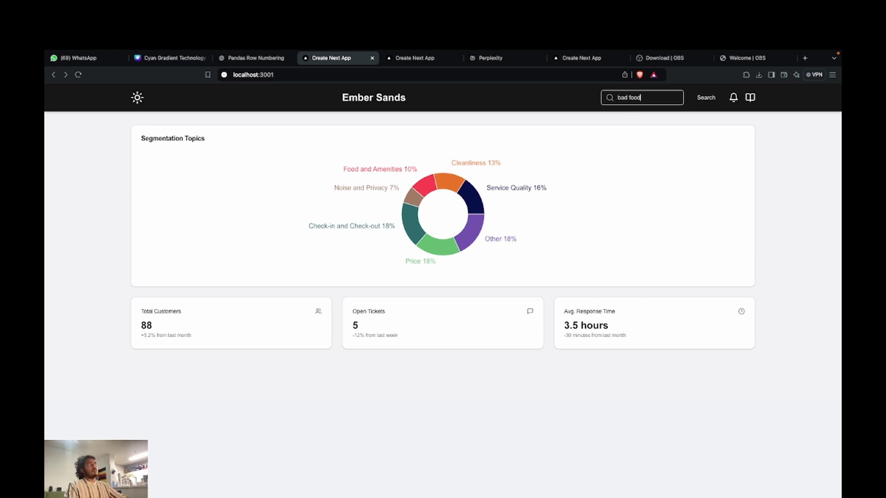
left_click(715, 100)
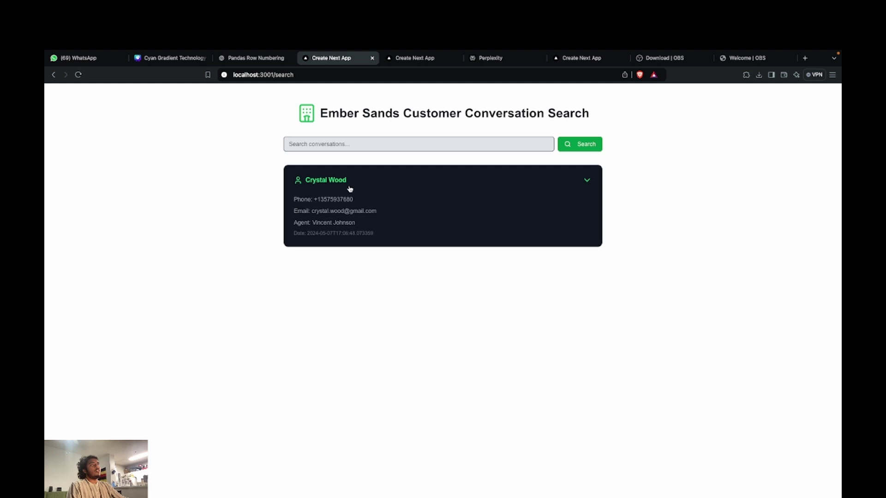
left_click(574, 181)
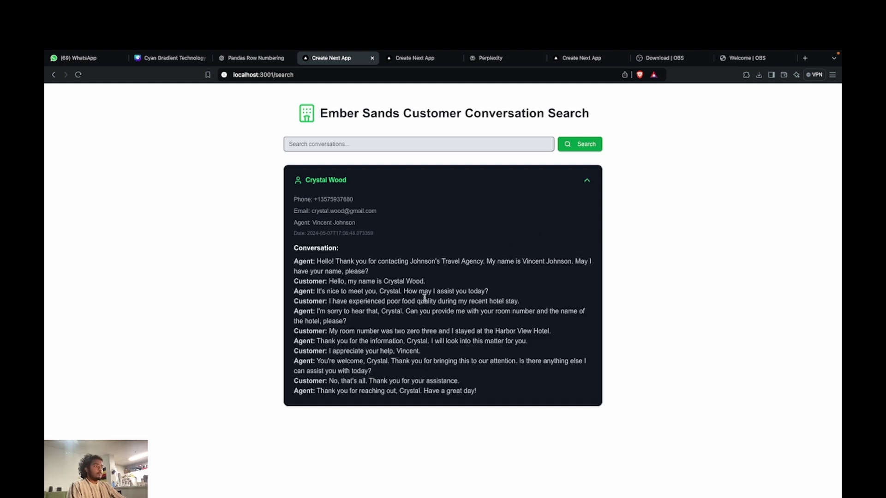
left_click_drag(359, 302, 483, 299)
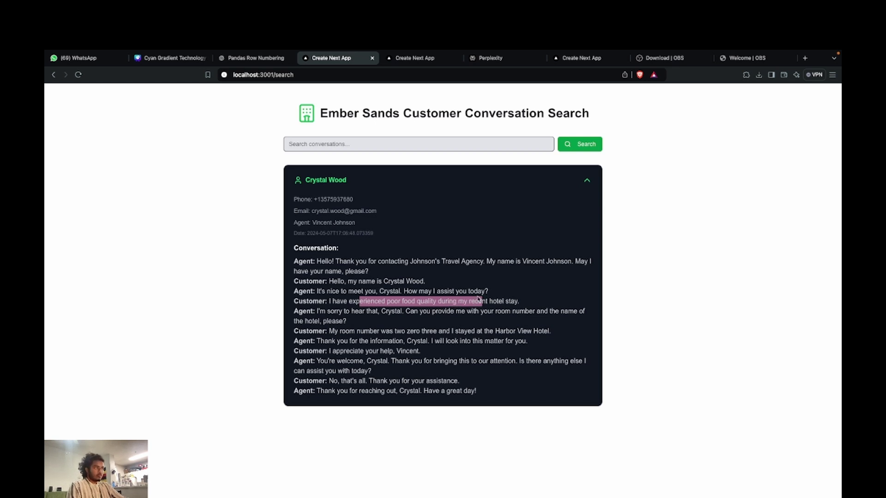
key("super+bracketleft")
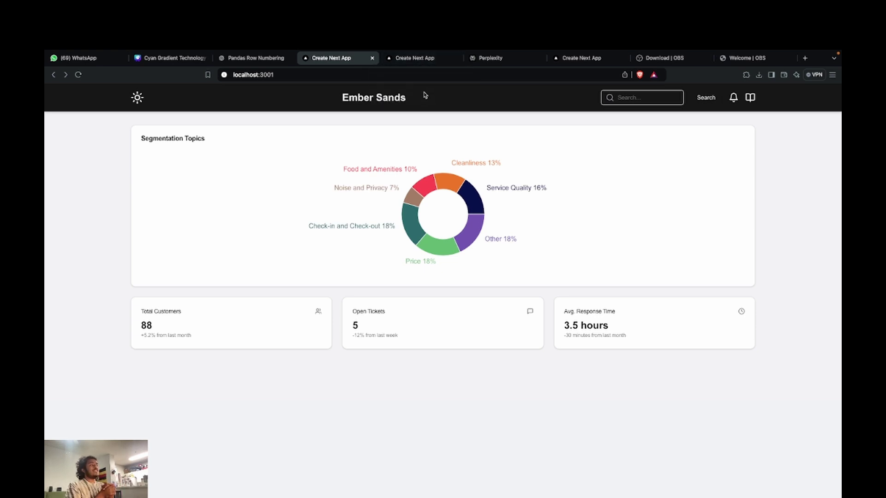
- Load the localhost:3001/submit query page in the second tab
left_click(418, 60)
left_click(376, 61)
left_click(404, 64)
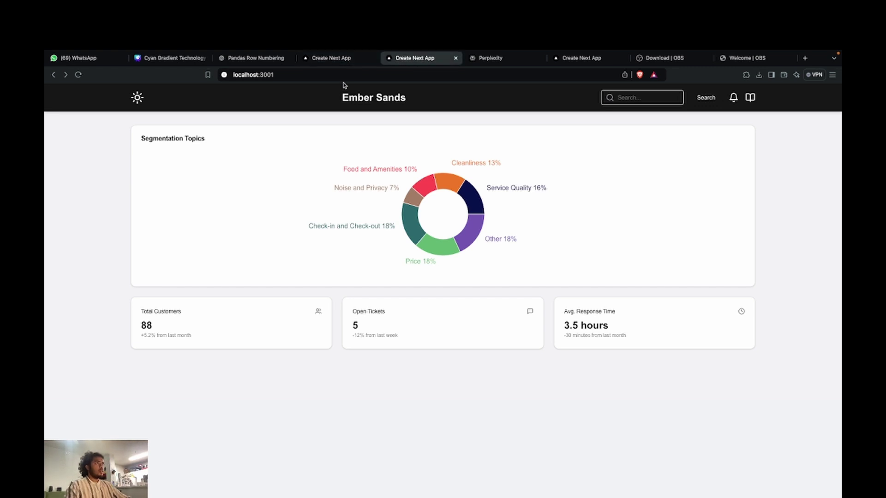
left_click(345, 79)
left_click(346, 80)
type("/submit")
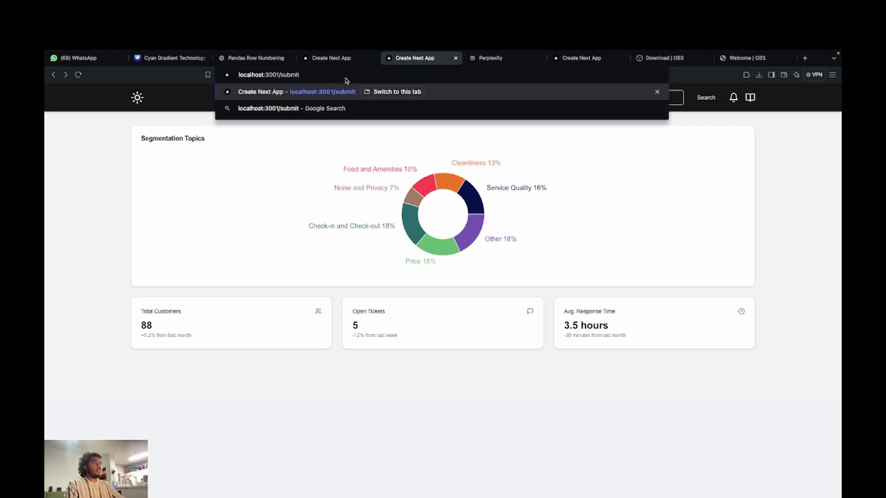
key("Return")
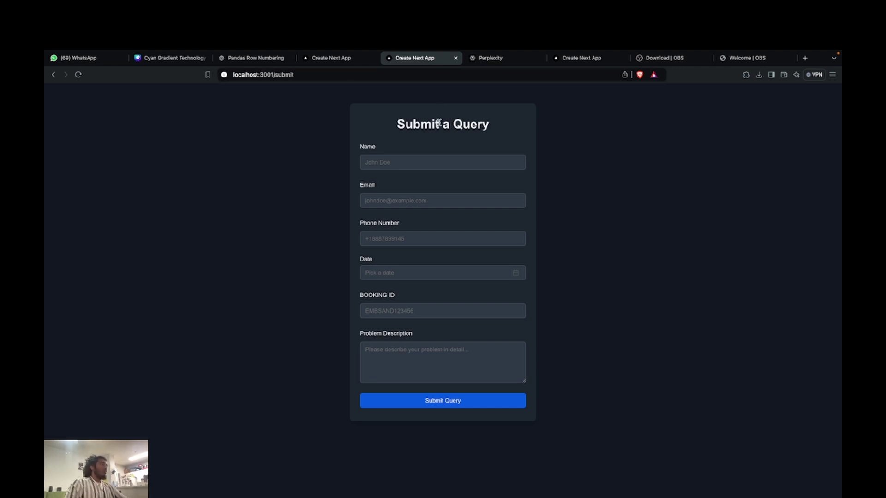
- Fill in the query form with the loud music in the lobby complaint and submit it
left_click(413, 162)
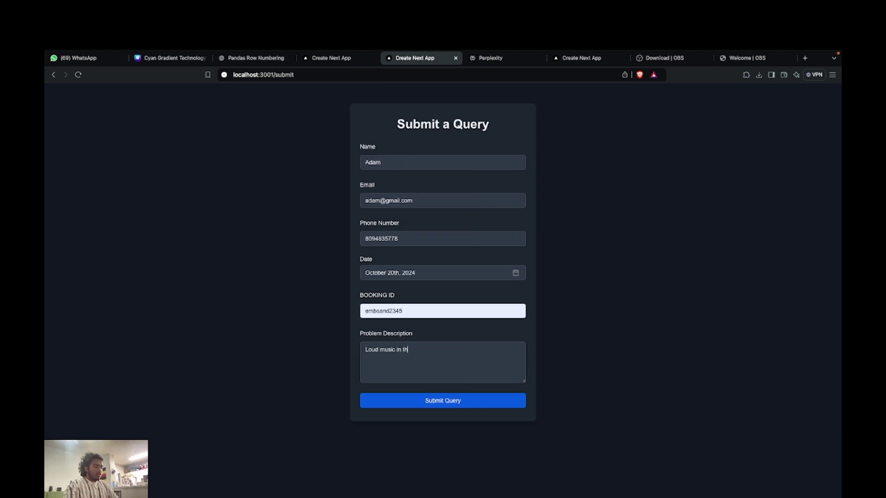
type("e lobby")
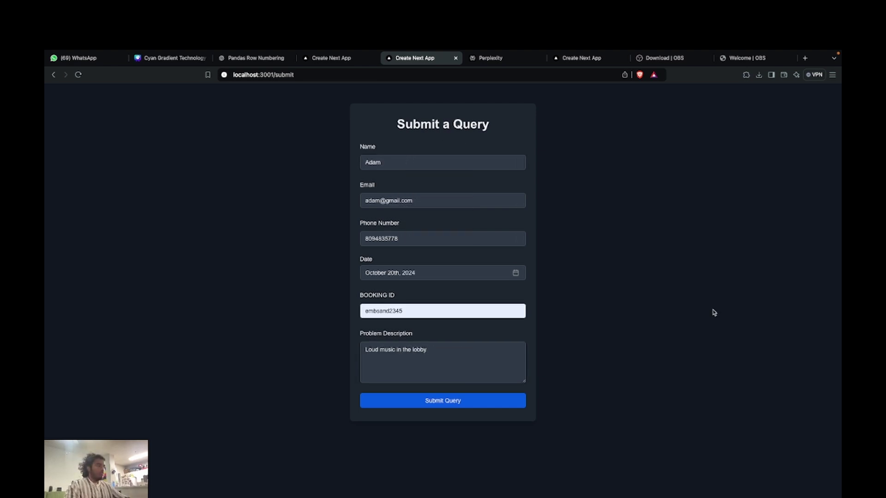
left_click(496, 399)
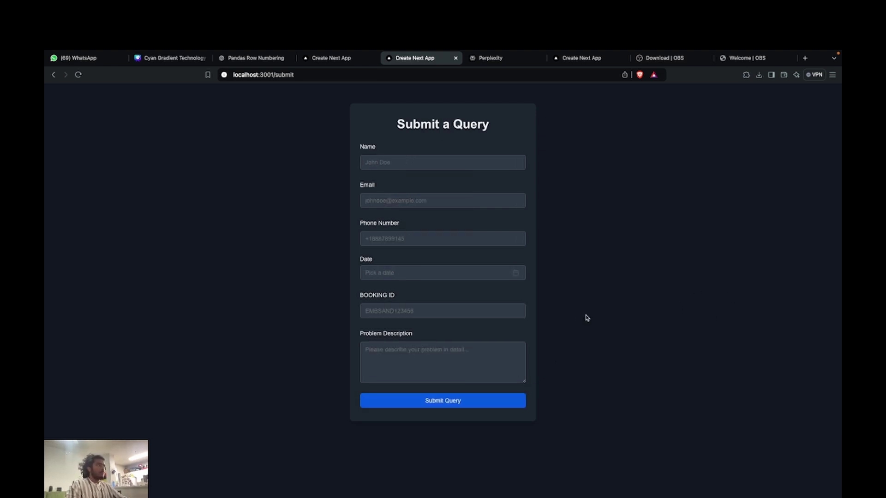
- Open the ticket list and check the 7 conversations and the Noise and Privacy category
left_click(347, 62)
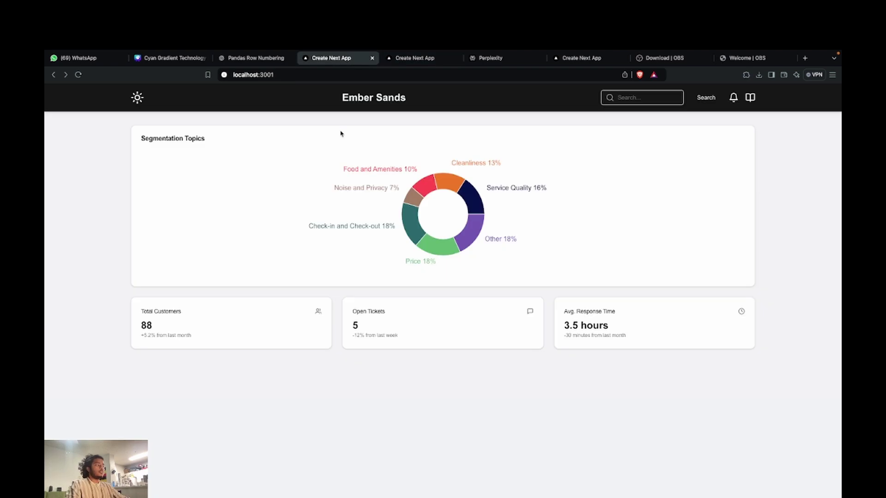
left_click(417, 319)
double_click(551, 223)
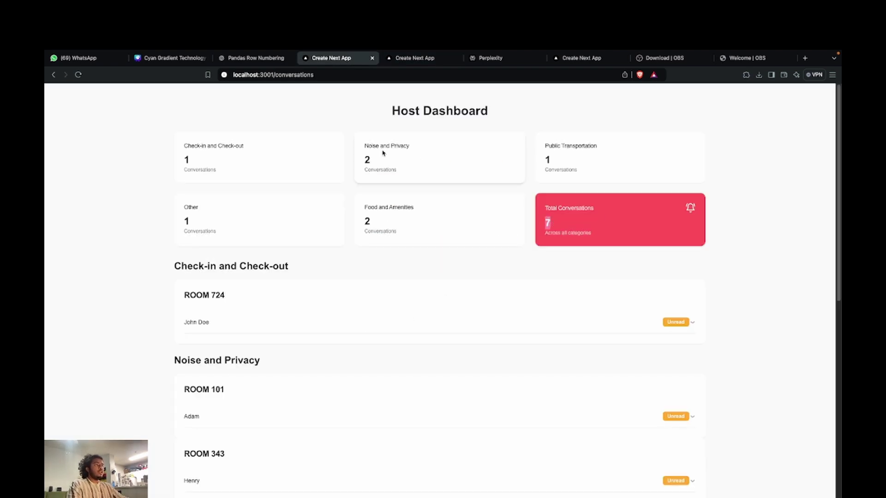
scroll(397, 282, "down", 3)
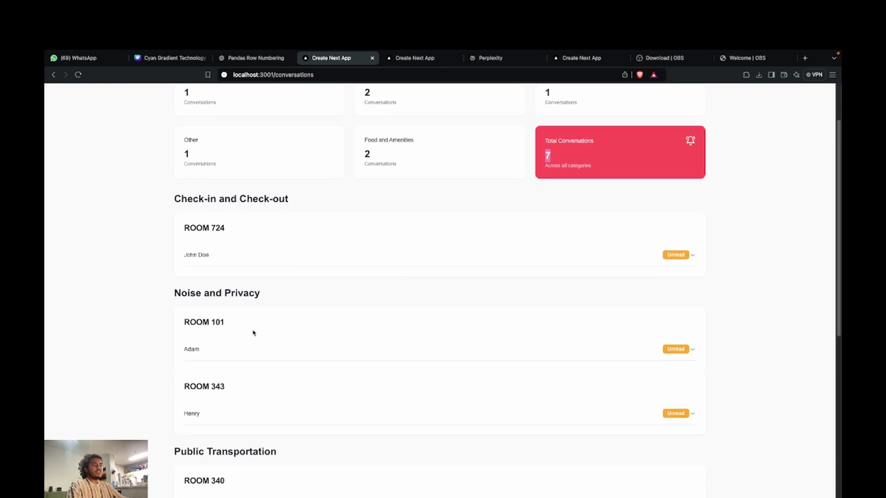
left_click_drag(187, 295, 248, 289)
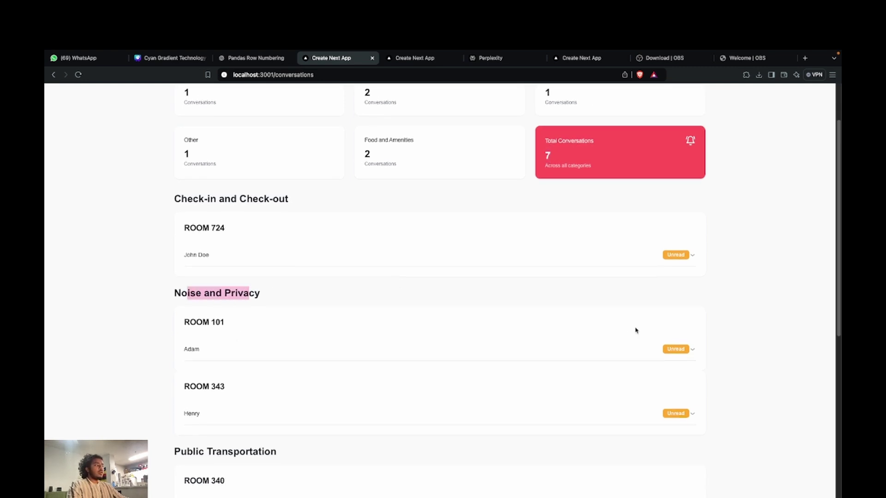
- Expand the ROOM 101 loud-music ticket and generate an AI reply for it
left_click(692, 349)
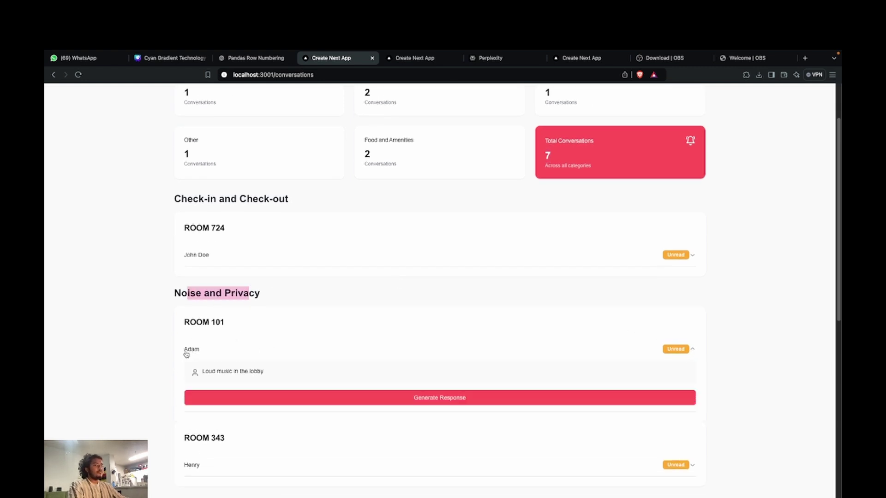
left_click_drag(206, 371, 227, 371)
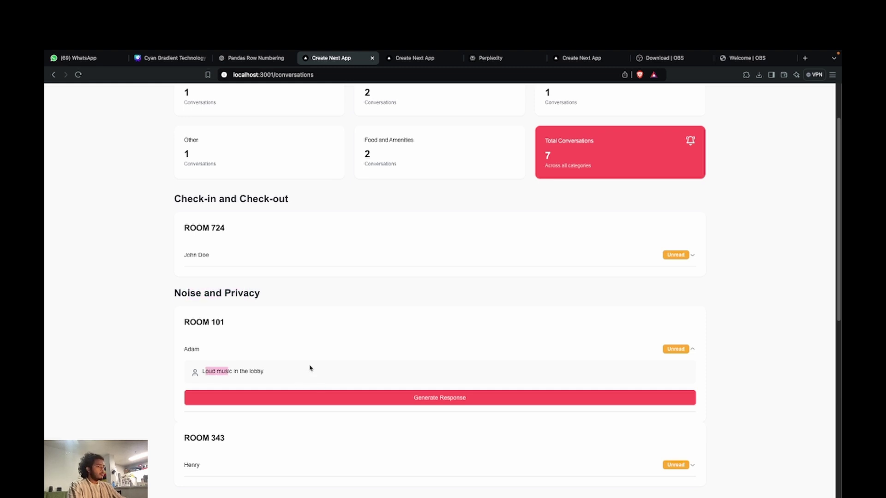
left_click(311, 369)
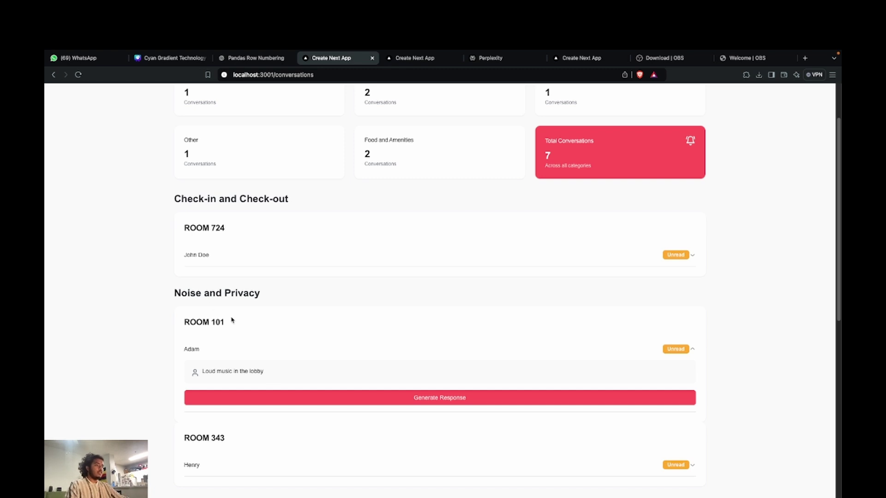
left_click(406, 397)
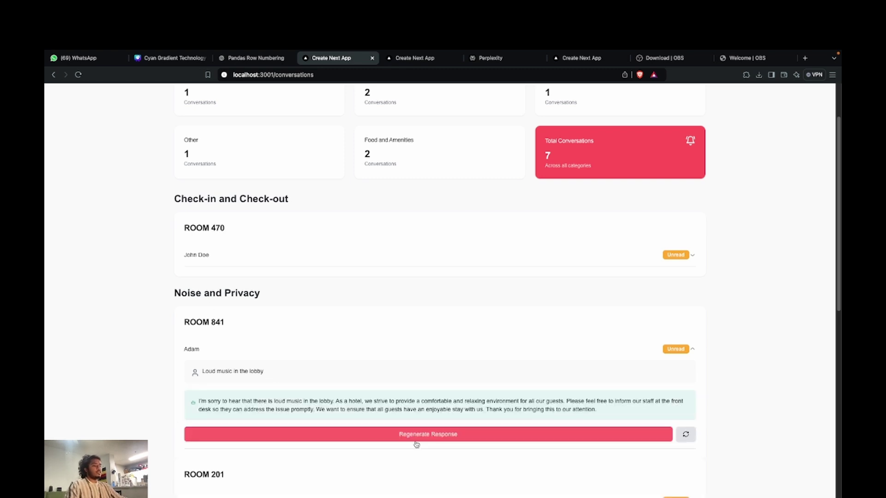
left_click_drag(265, 372, 203, 370)
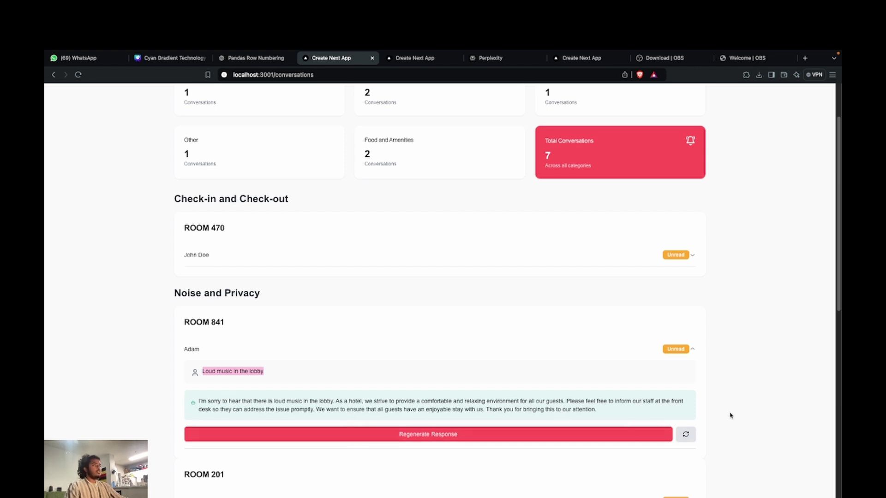
scroll(729, 415, "up", 3)
key("alt+Left")
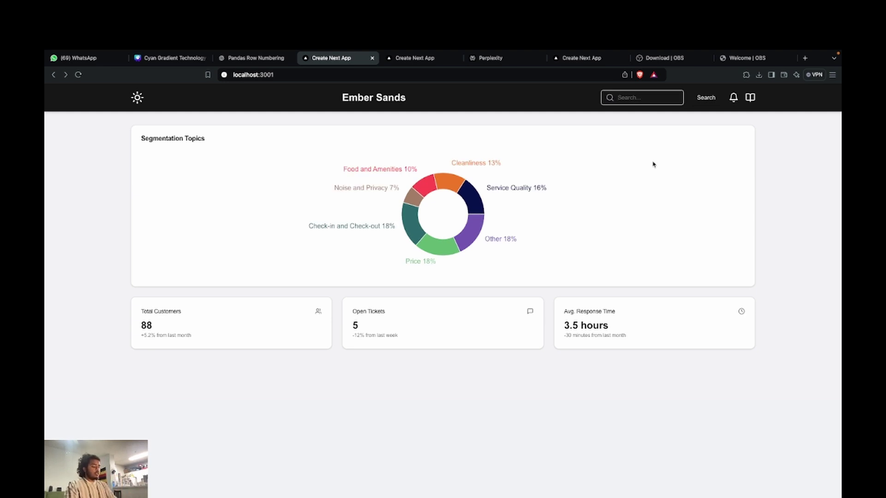
- Search conversations for 'loud music' and expand the second result's lobby-music transcript
key("super+k")
type("loud music")
left_click(698, 97)
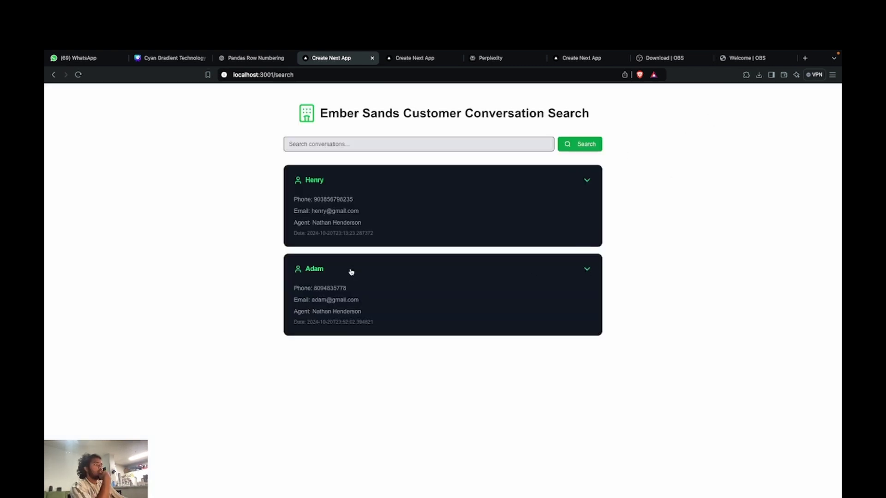
left_click(427, 270)
scroll(315, 277, "down", 2)
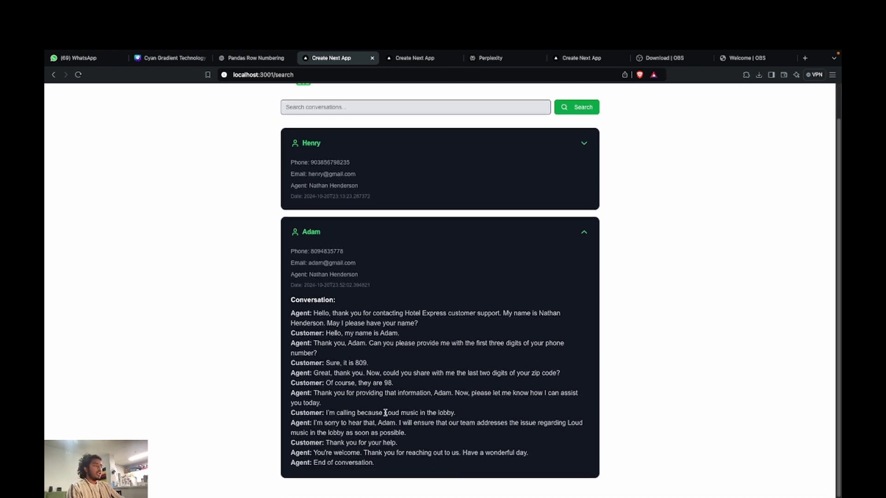
left_click_drag(384, 412, 418, 412)
left_click_drag(329, 412, 461, 414)
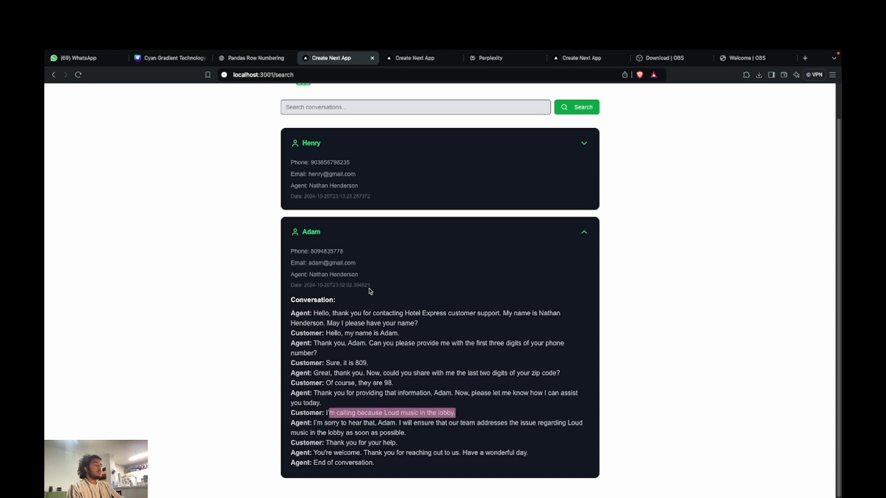